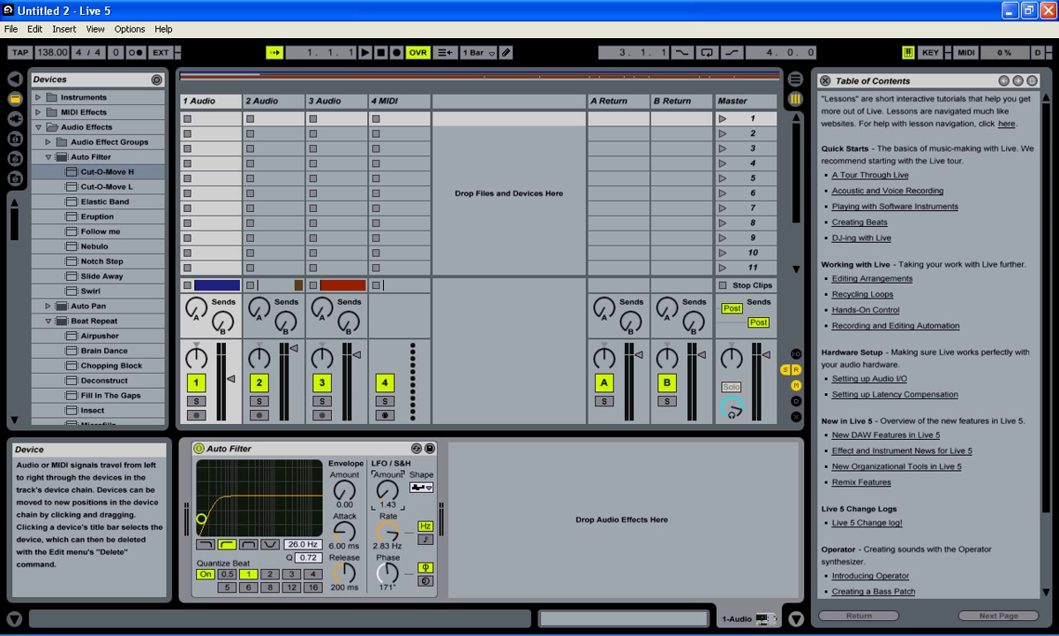
- On track 1's Auto Filter, set the LFO shape to sine, the rate to 0.08 Hz and the Q to 0.81
{"action": "left_click", "coordinate": [431, 488]}
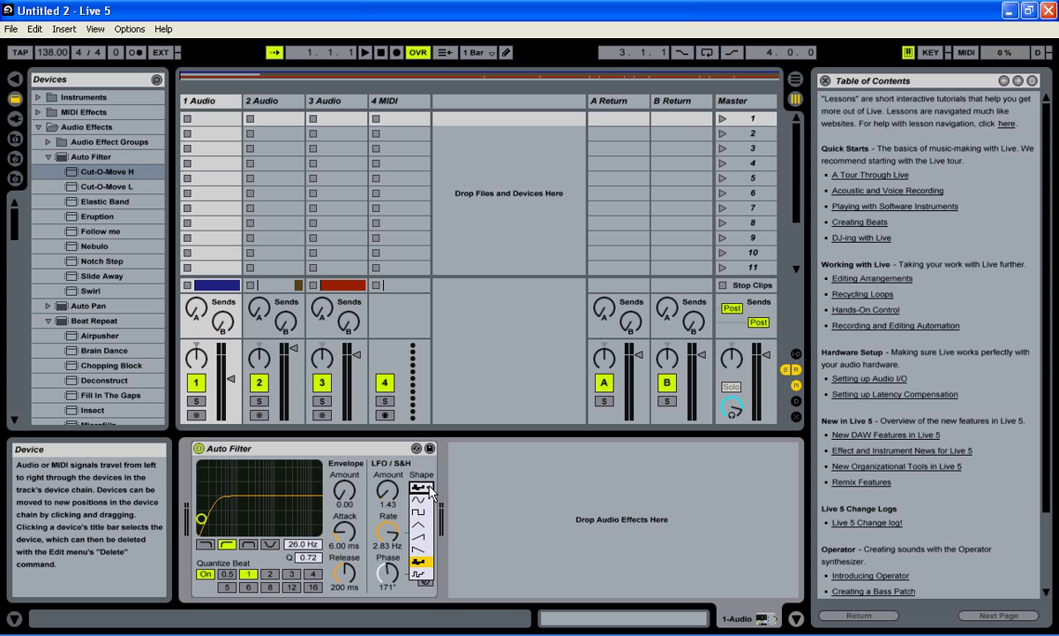
{"action": "left_click", "coordinate": [395, 457]}
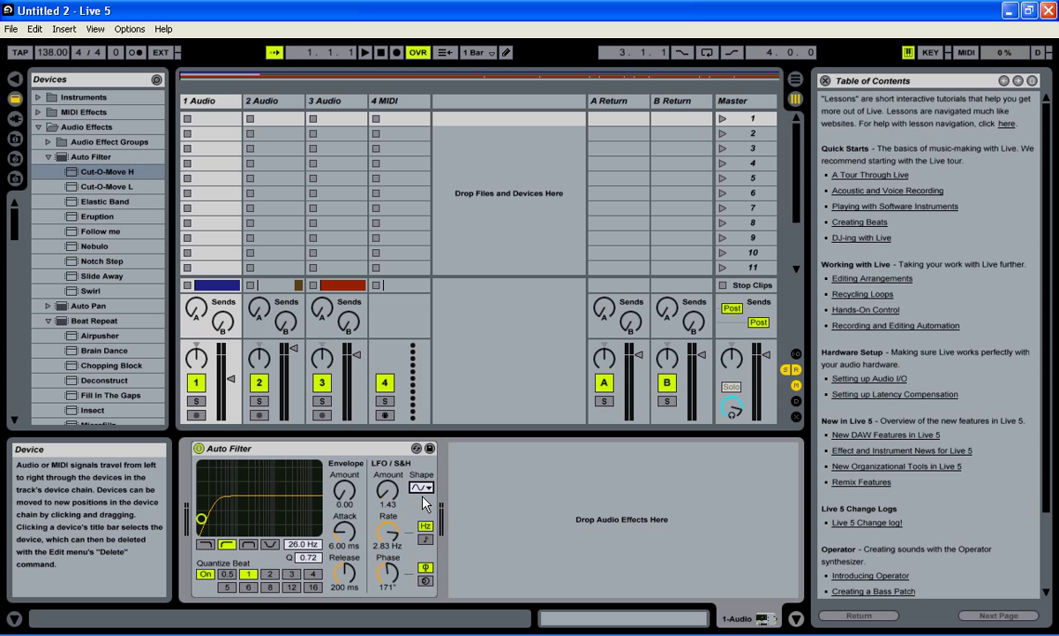
{"action": "mouse_move", "coordinate": [388, 530]}
{"action": "left_mouse_down"}
{"action": "mouse_move", "coordinate": [388, 569]}
{"action": "mouse_move", "coordinate": [387, 535]}
{"action": "left_mouse_up"}
{"action": "left_click_drag", "start_coordinate": [313, 561], "coordinate": [314, 548]}
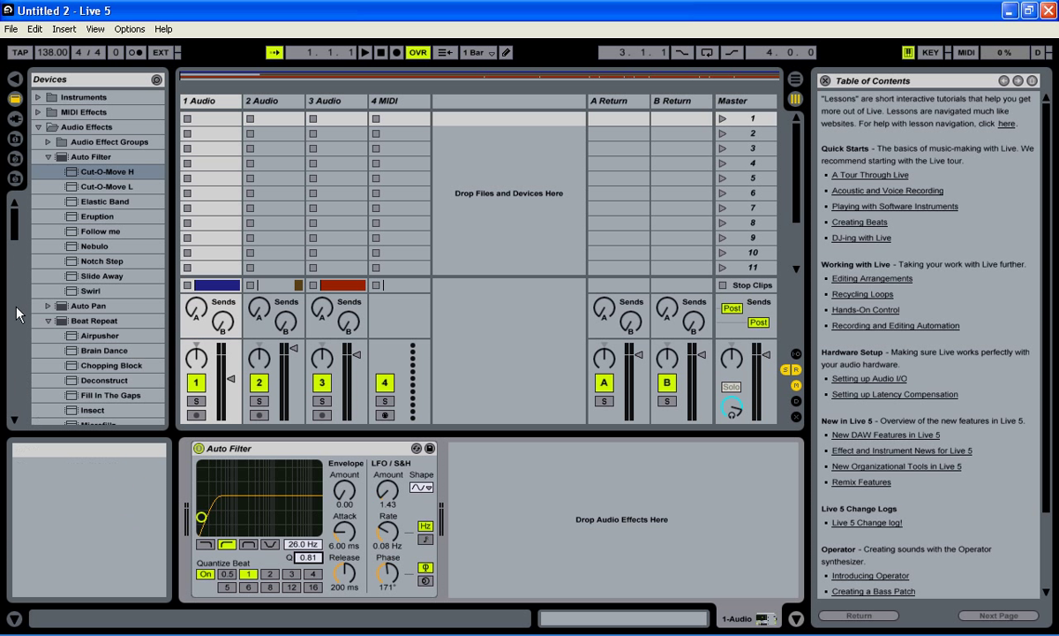
- Add the EQ Four preset Curved after the Auto Filter on track 1
{"action": "left_click_drag", "start_coordinate": [15, 235], "coordinate": [10, 291]}
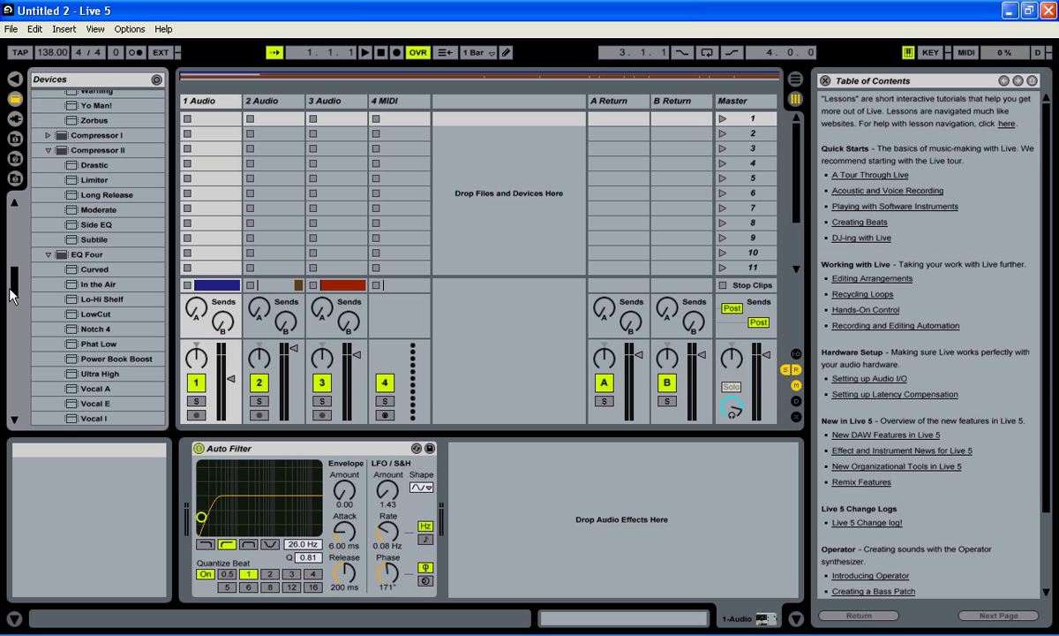
{"action": "left_click", "coordinate": [92, 270]}
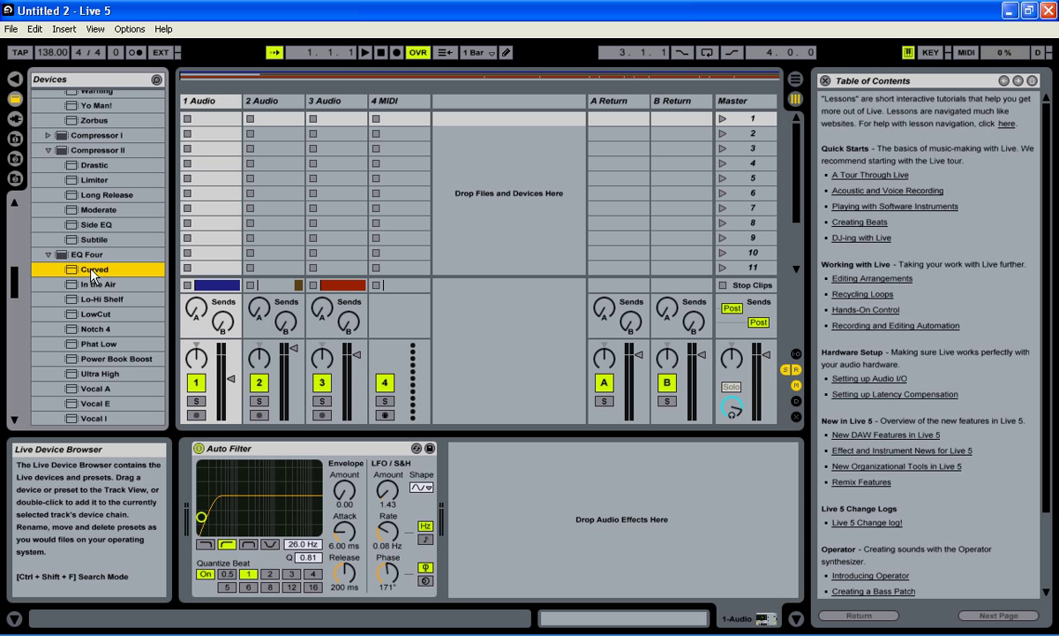
{"action": "left_click_drag", "start_coordinate": [92, 271], "coordinate": [436, 425]}
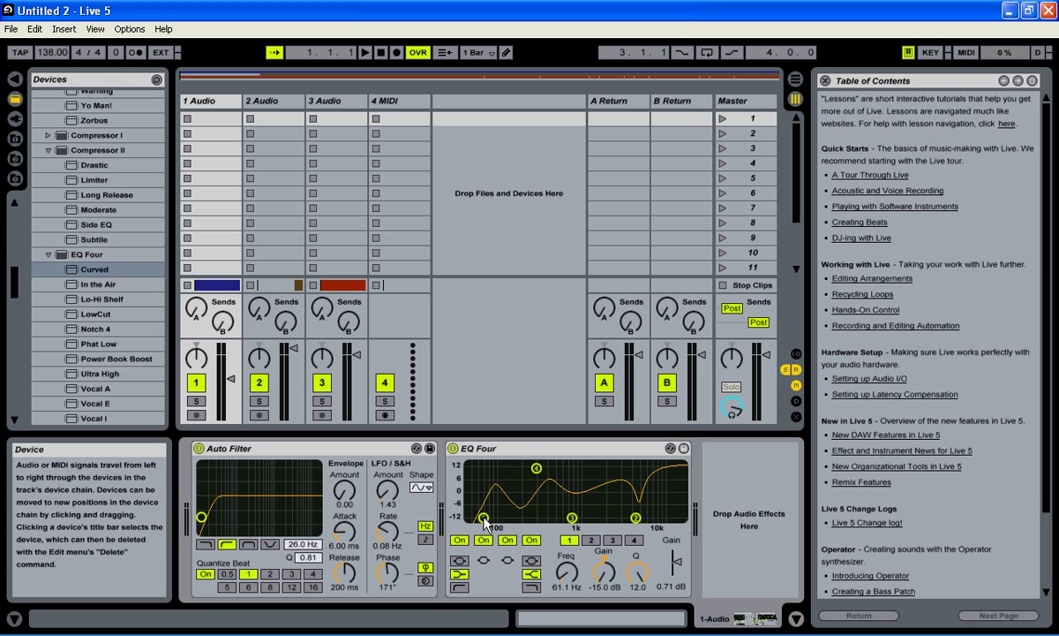
- Flatten the EQ Four curve by moving its bands to around 0 dB, with band 2 at about 5.40 kHz
{"action": "left_click_drag", "start_coordinate": [484, 524], "coordinate": [470, 492]}
{"action": "left_click_drag", "start_coordinate": [536, 468], "coordinate": [584, 491]}
{"action": "left_click_drag", "start_coordinate": [634, 519], "coordinate": [643, 497]}
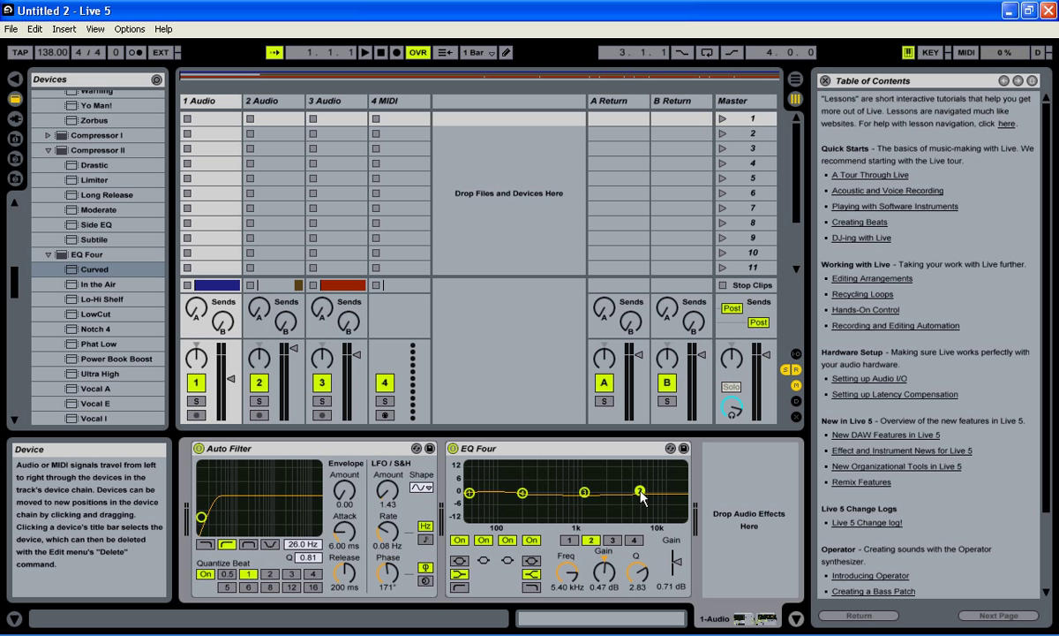
- Set EQ Four band 2 to a Q of 0.10 and 3.81 dB gain, and switch band 1 to a bell shape
{"action": "left_click_drag", "start_coordinate": [637, 571], "coordinate": [638, 609]}
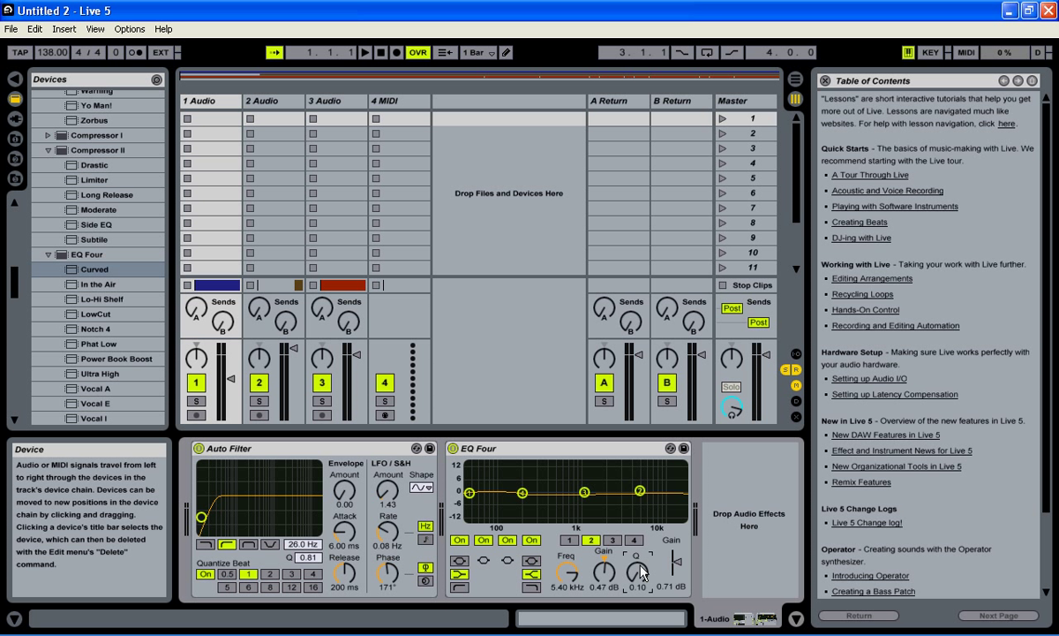
{"action": "mouse_move", "coordinate": [604, 571]}
{"action": "left_mouse_down"}
{"action": "mouse_move", "coordinate": [604, 611]}
{"action": "mouse_move", "coordinate": [604, 530]}
{"action": "mouse_move", "coordinate": [604, 559]}
{"action": "left_mouse_up"}
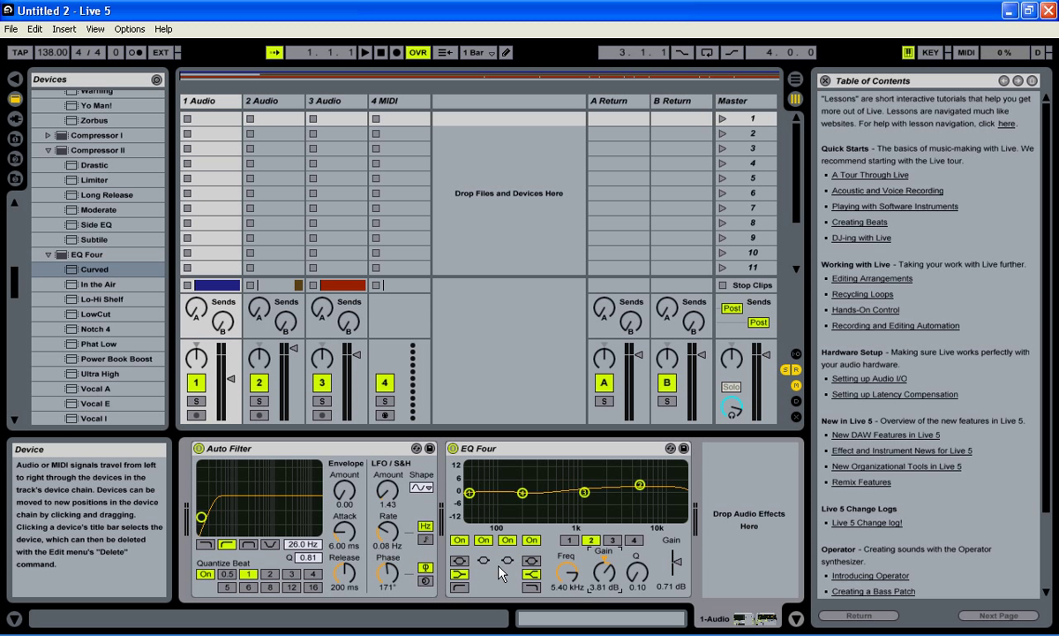
{"action": "left_click", "coordinate": [460, 562]}
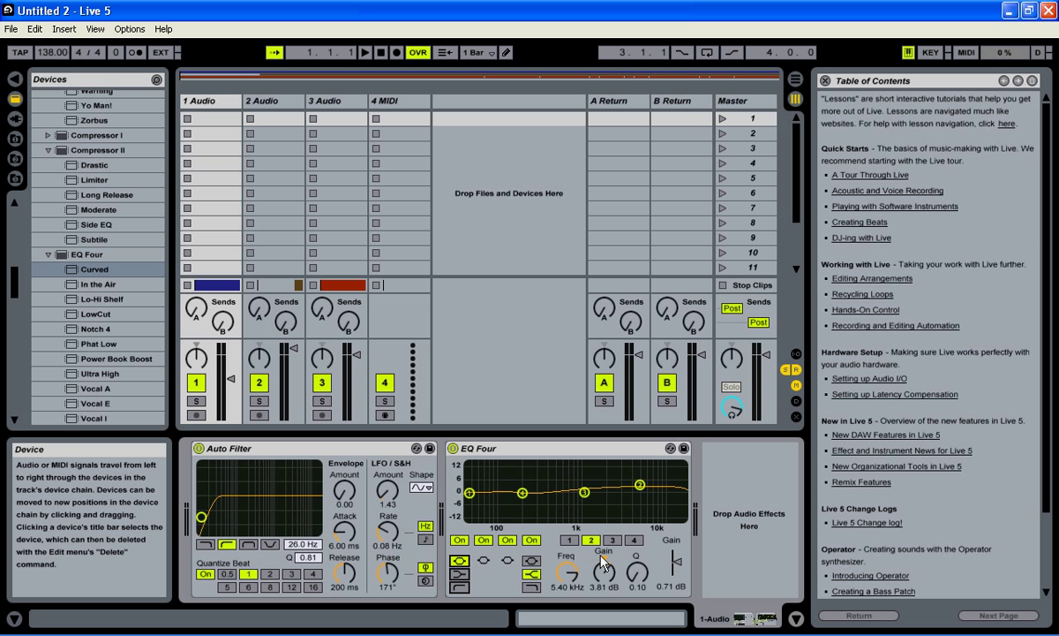
{"action": "left_click", "coordinate": [634, 540]}
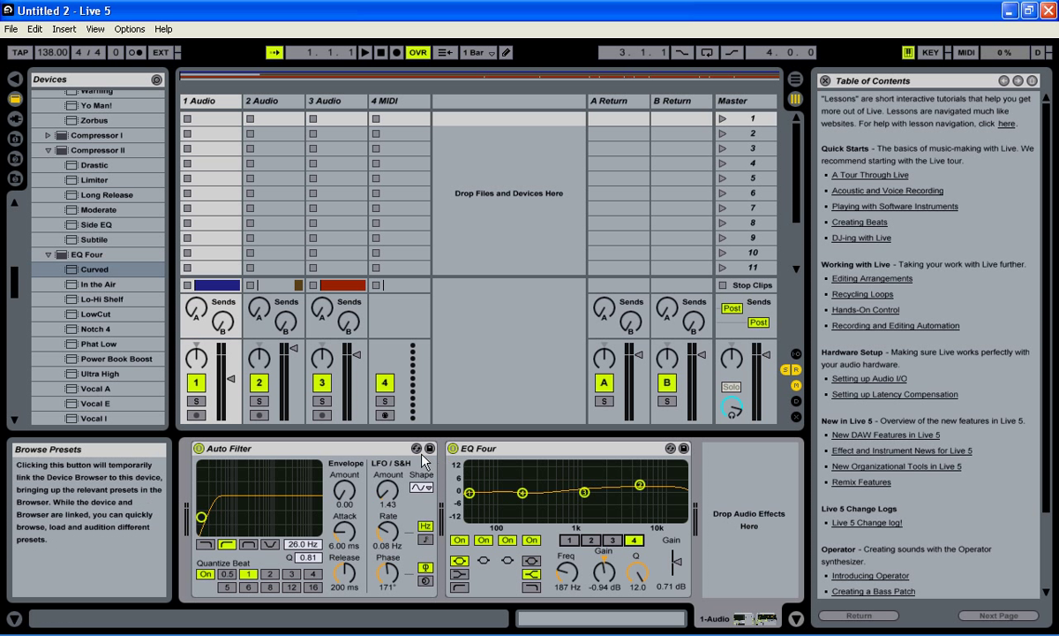
- Move copies of track 1's Auto Filter onto the 2 Audio and 3 Audio tracks
{"action": "left_click", "coordinate": [378, 451]}
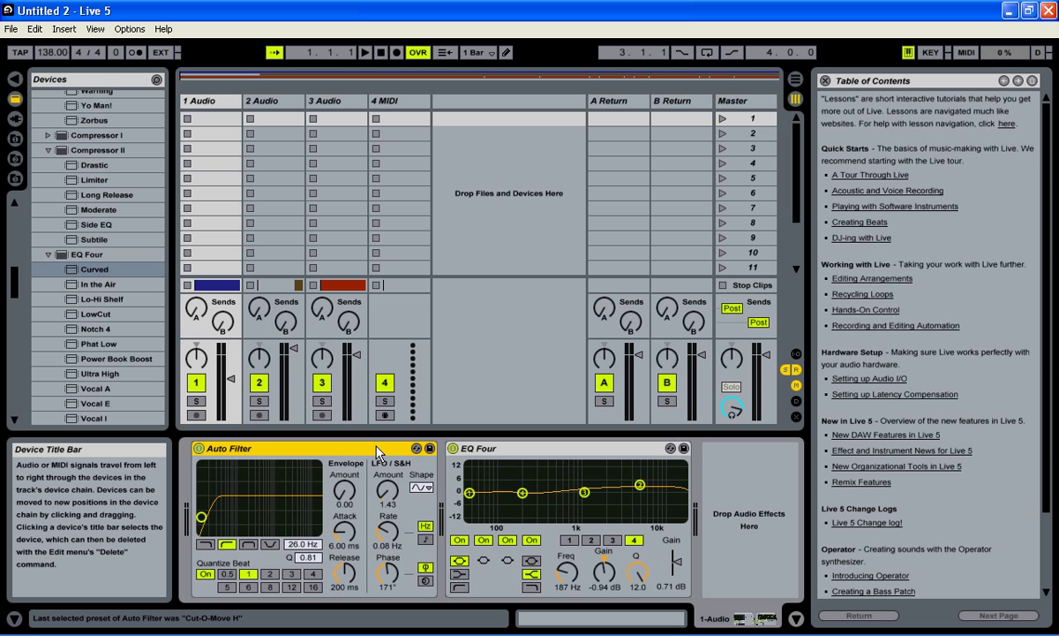
{"action": "left_click_drag", "start_coordinate": [377, 450], "coordinate": [269, 106]}
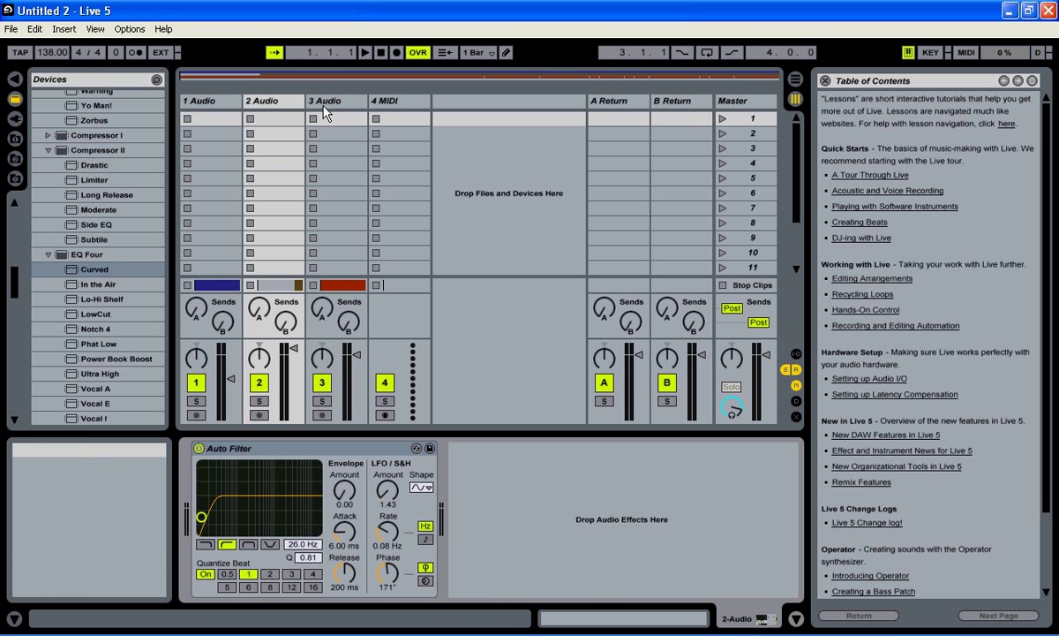
{"action": "left_click", "coordinate": [228, 103]}
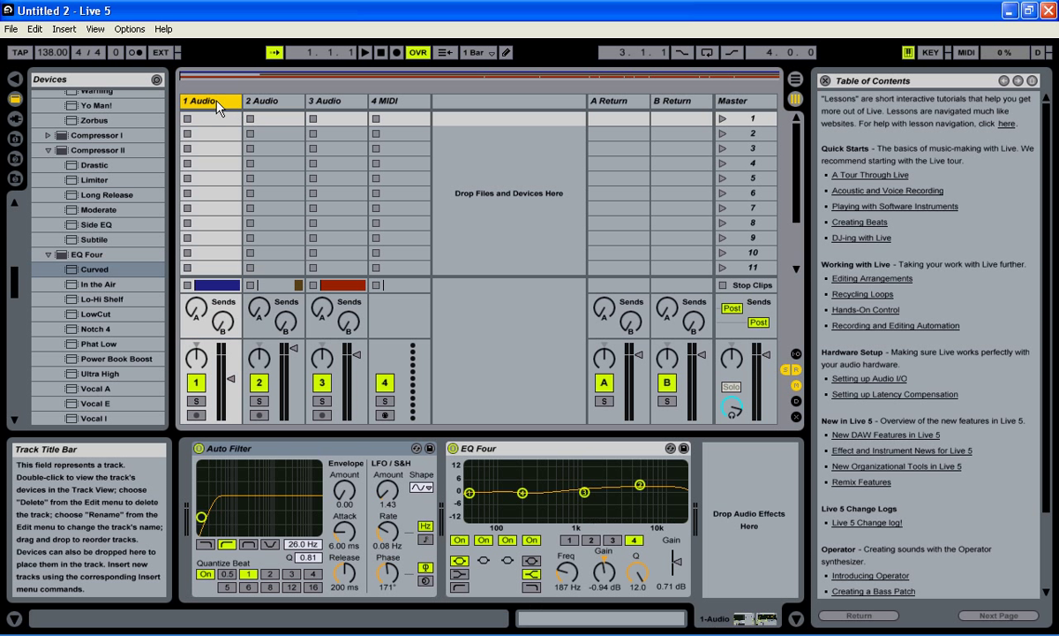
{"action": "left_click", "coordinate": [328, 447]}
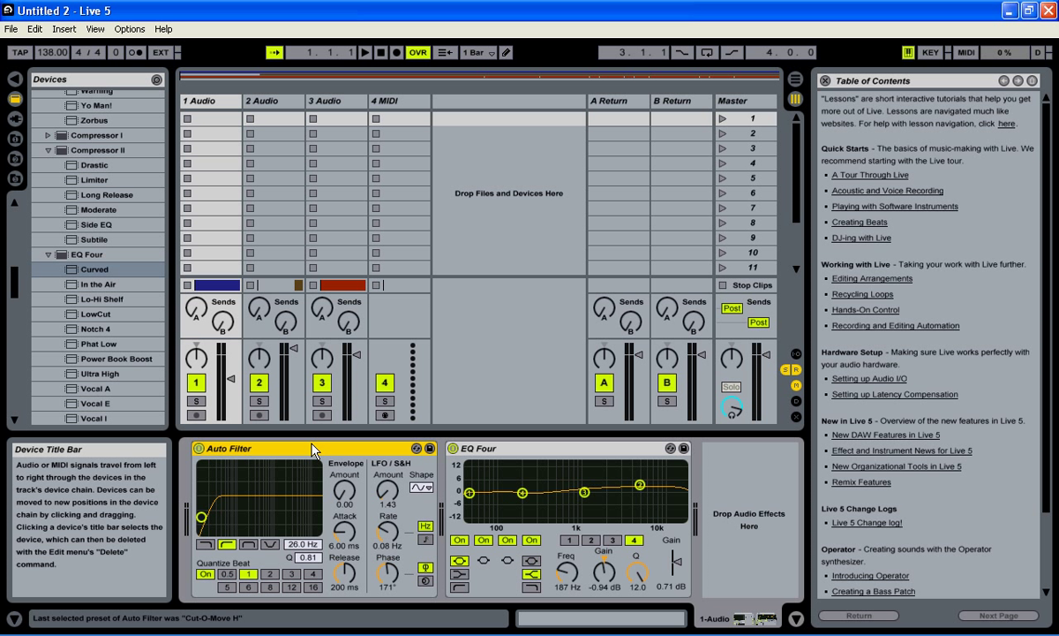
{"action": "left_click", "coordinate": [303, 374]}
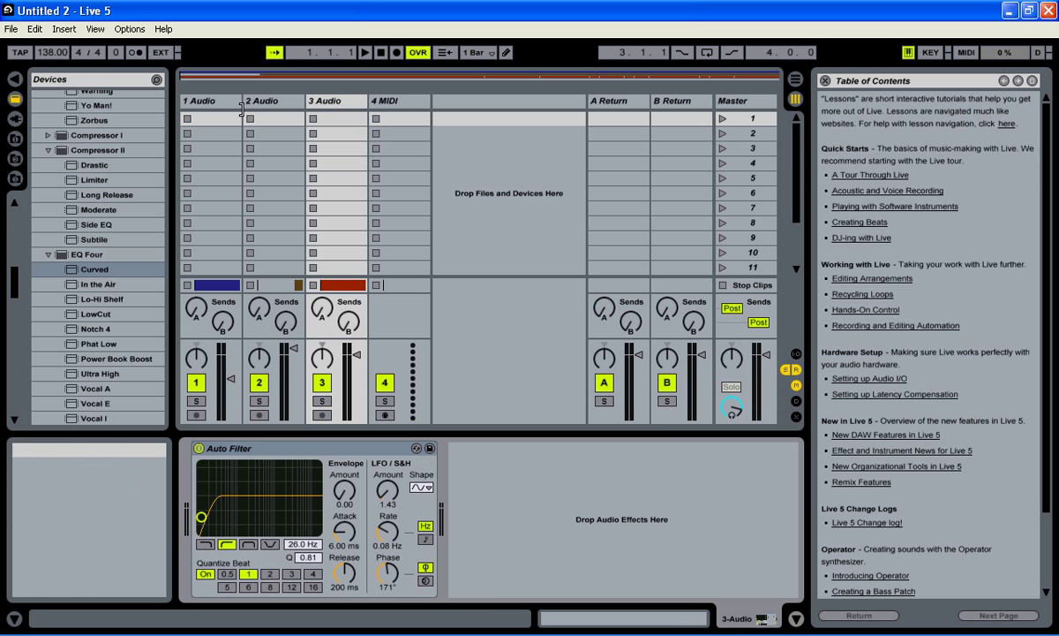
{"action": "left_click", "coordinate": [210, 99]}
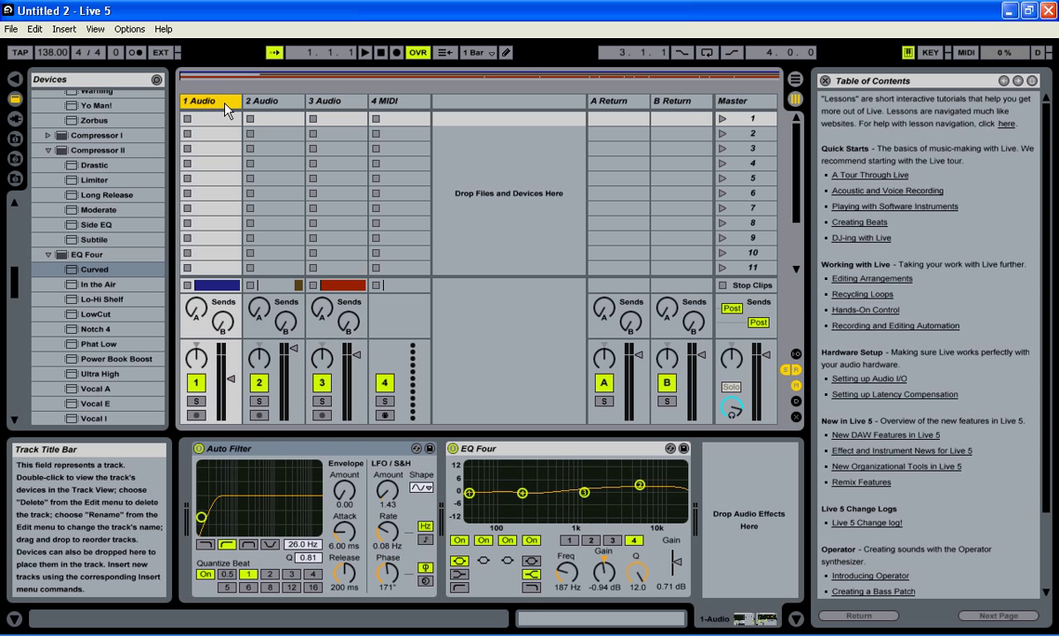
- Copy track 1's EQ Four onto the 2 Audio and 3 Audio tracks
{"action": "left_click", "coordinate": [499, 452]}
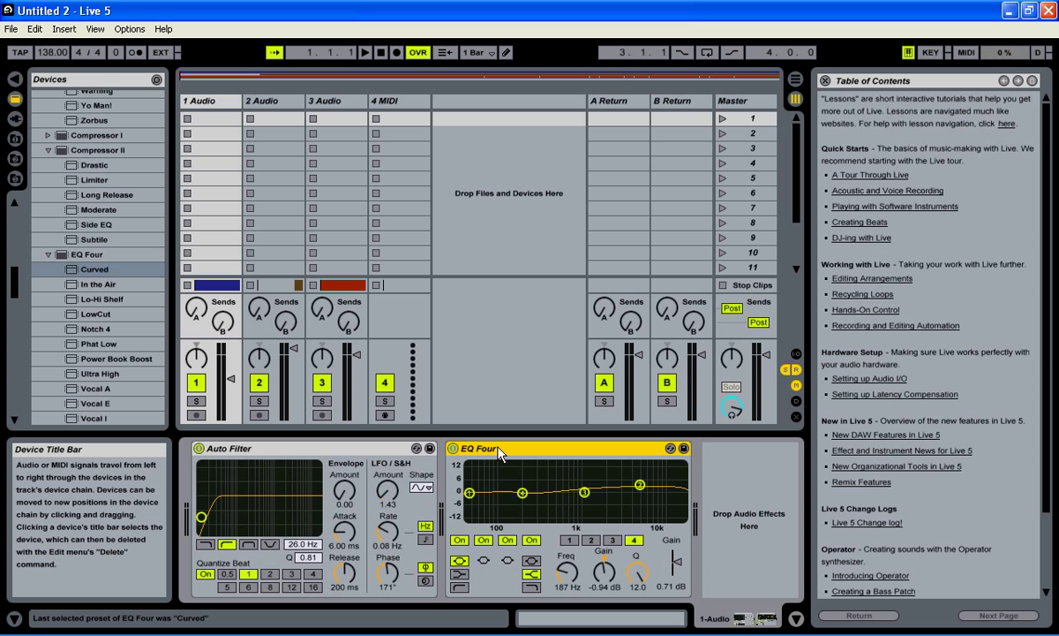
{"action": "left_click_drag", "start_coordinate": [499, 452], "coordinate": [275, 106]}
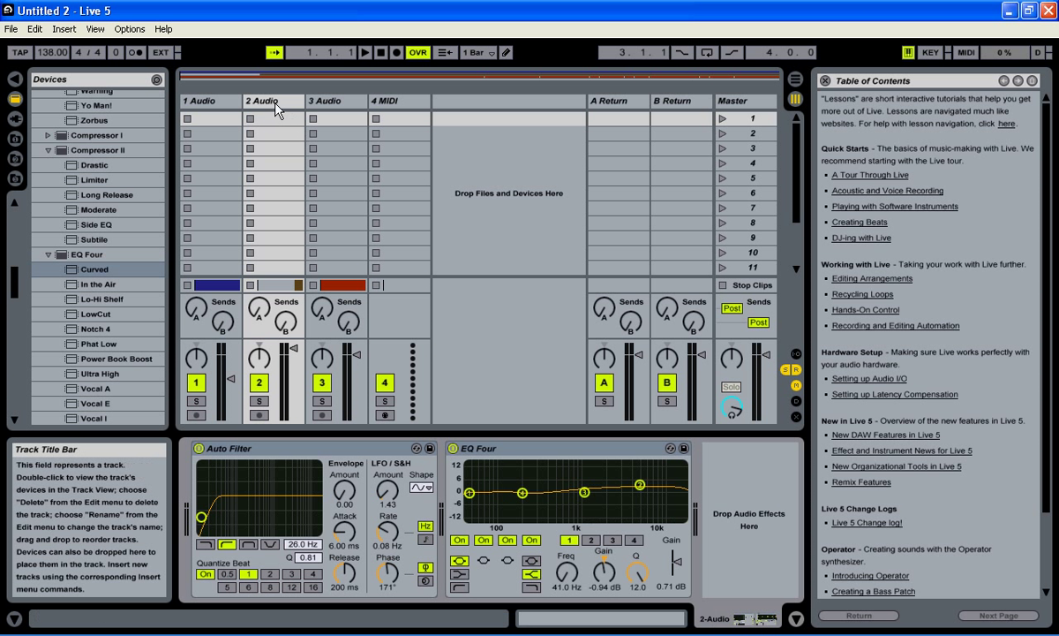
{"action": "left_click", "coordinate": [226, 102]}
{"action": "left_click", "coordinate": [505, 452]}
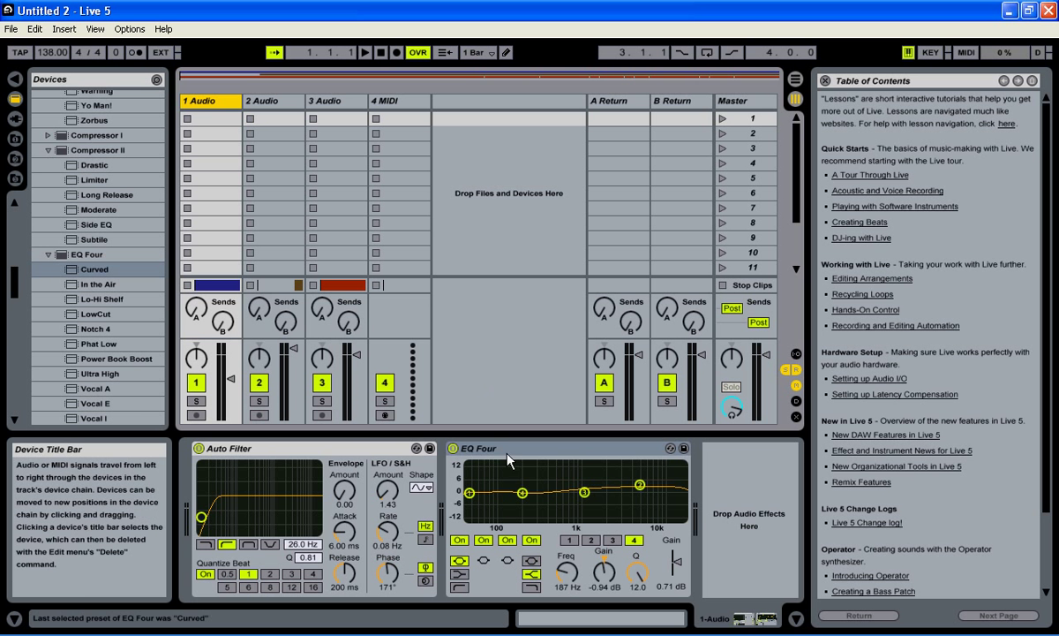
{"action": "left_click_drag", "start_coordinate": [505, 451], "coordinate": [336, 108]}
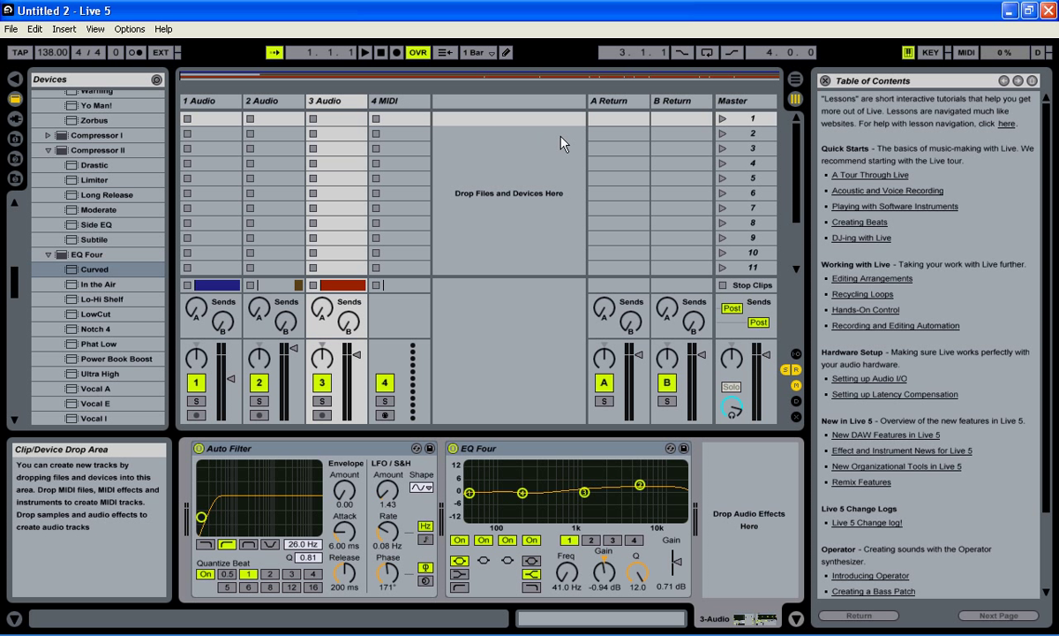
- Add the Auto Filter preset Cut-O-Move H to the Master track
{"action": "left_click", "coordinate": [742, 108]}
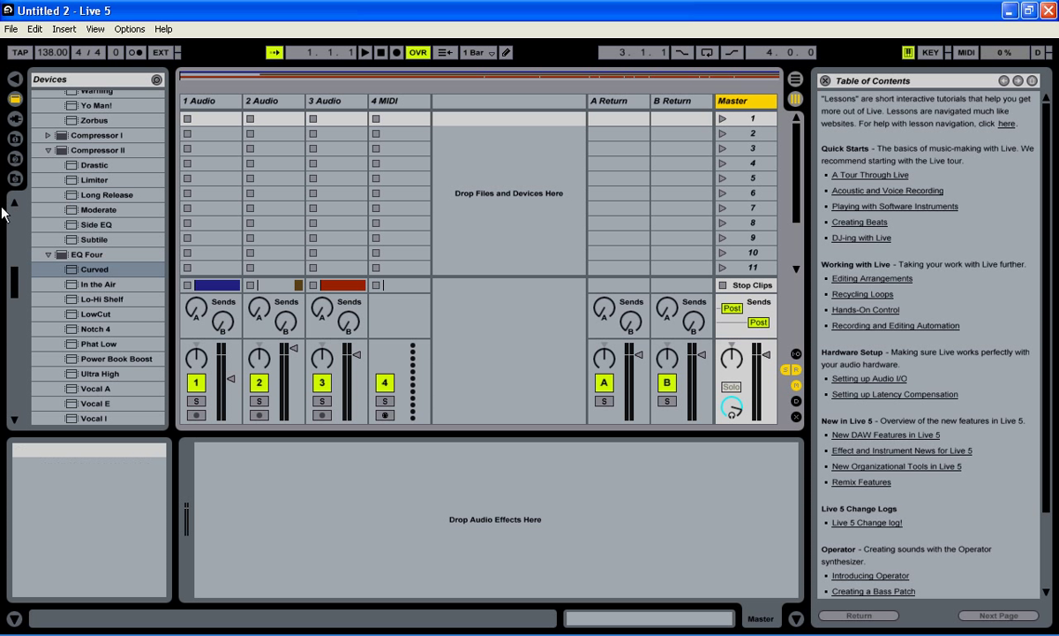
{"action": "left_click_drag", "start_coordinate": [16, 292], "coordinate": [23, 219]}
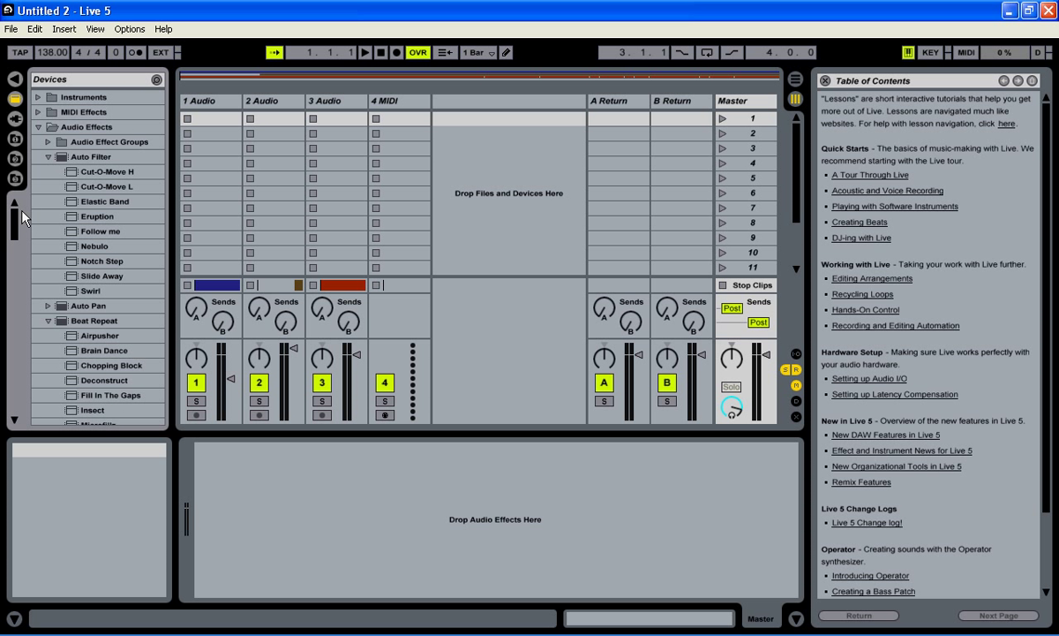
{"action": "left_click_drag", "start_coordinate": [111, 173], "coordinate": [246, 487]}
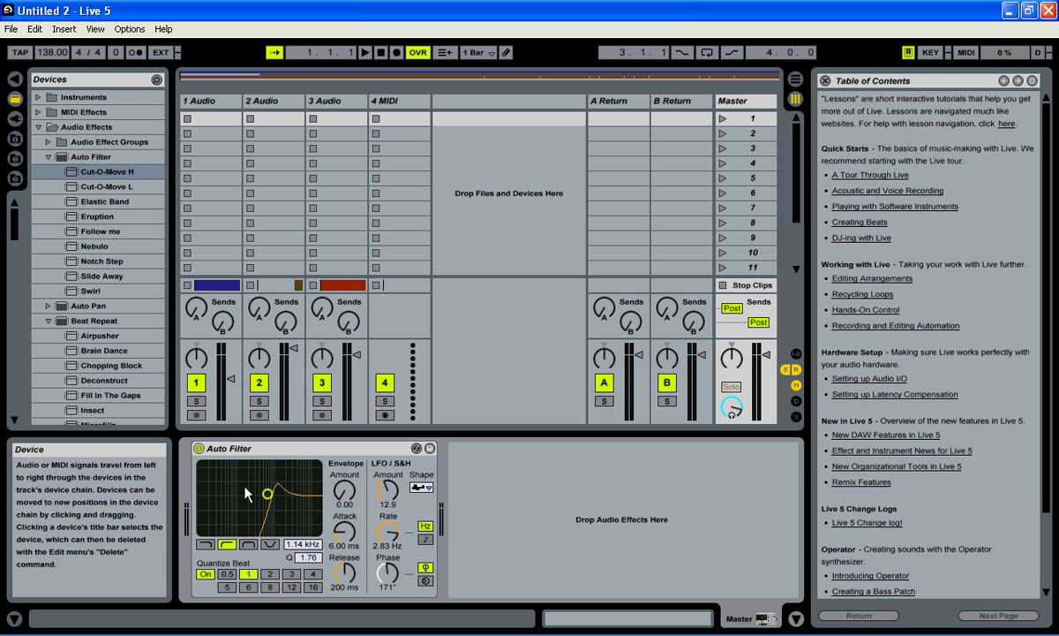
- Switch the Master Auto Filter to low-pass with a cutoff of about 11.8 kHz and a Q of about 1.07
{"action": "left_click_drag", "start_coordinate": [267, 493], "coordinate": [201, 502]}
{"action": "left_click", "coordinate": [206, 544]}
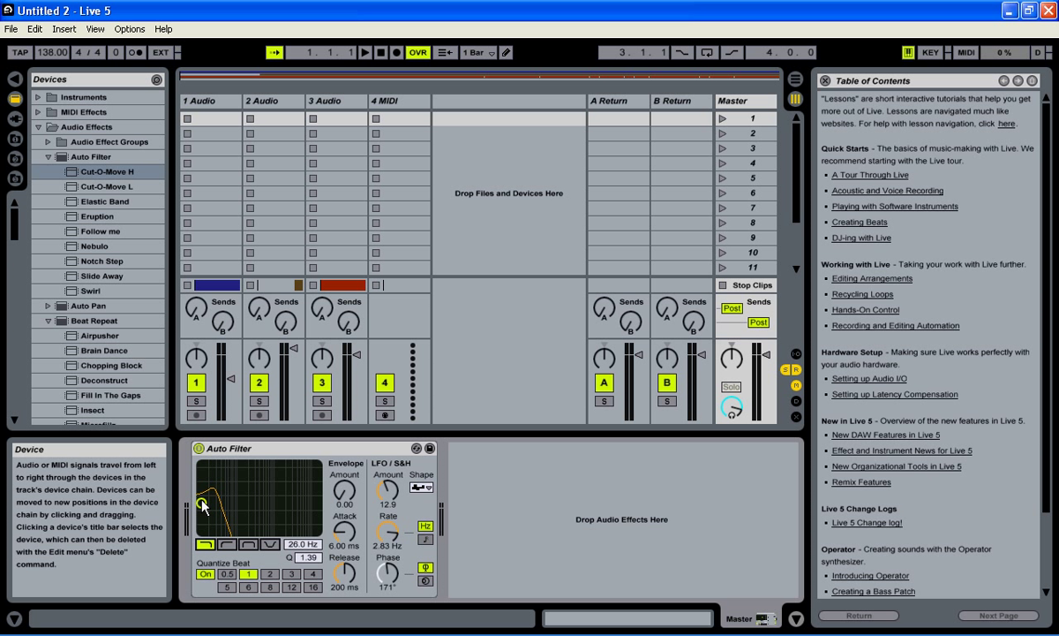
{"action": "left_click_drag", "start_coordinate": [203, 504], "coordinate": [310, 512]}
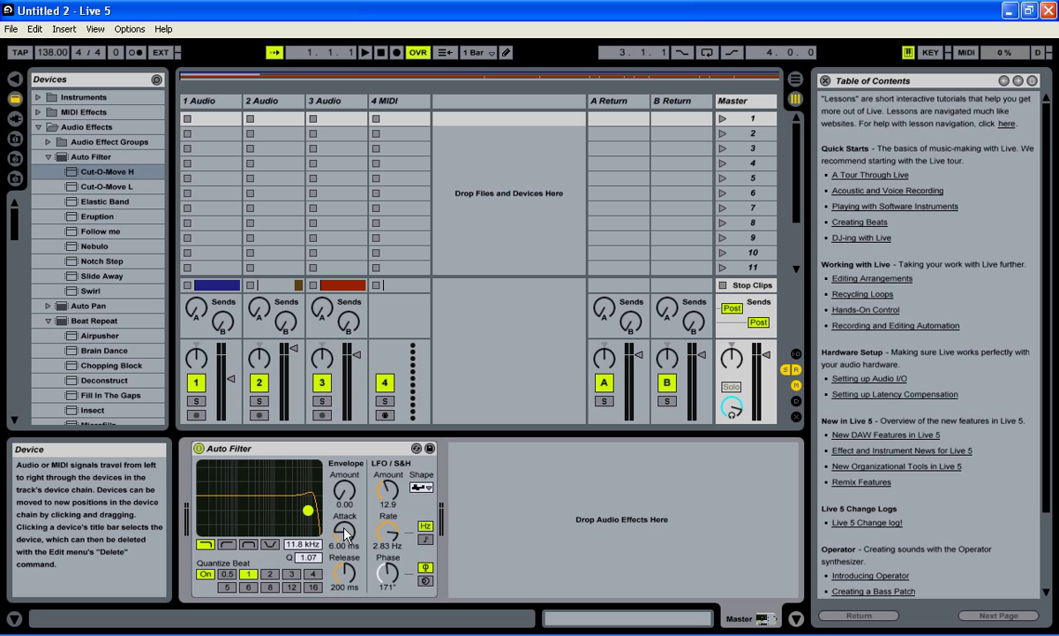
- Set the Master Auto Filter's LFO rate to 0.09 Hz and its beat quantization to 2
{"action": "left_click_drag", "start_coordinate": [387, 531], "coordinate": [386, 583]}
{"action": "left_click_drag", "start_coordinate": [391, 535], "coordinate": [391, 539]}
{"action": "left_click", "coordinate": [271, 575]}
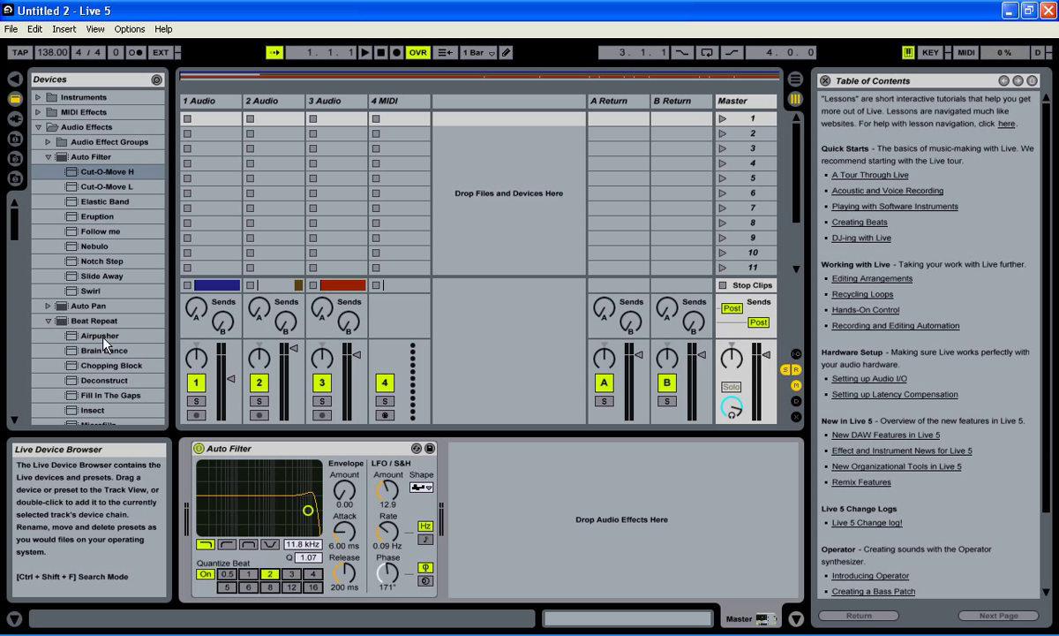
- Start playback, add the Beat Repeat preset Chopping Block after the Master Auto Filter, and adjust its interval
{"action": "left_click_drag", "start_coordinate": [12, 198], "coordinate": [13, 230]}
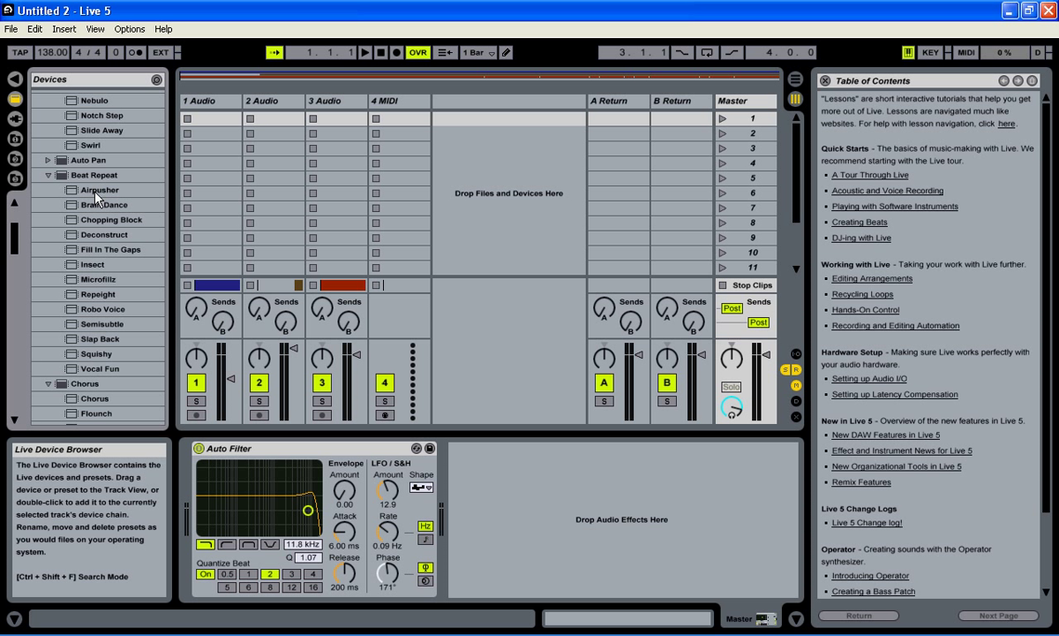
{"action": "left_click", "coordinate": [365, 53]}
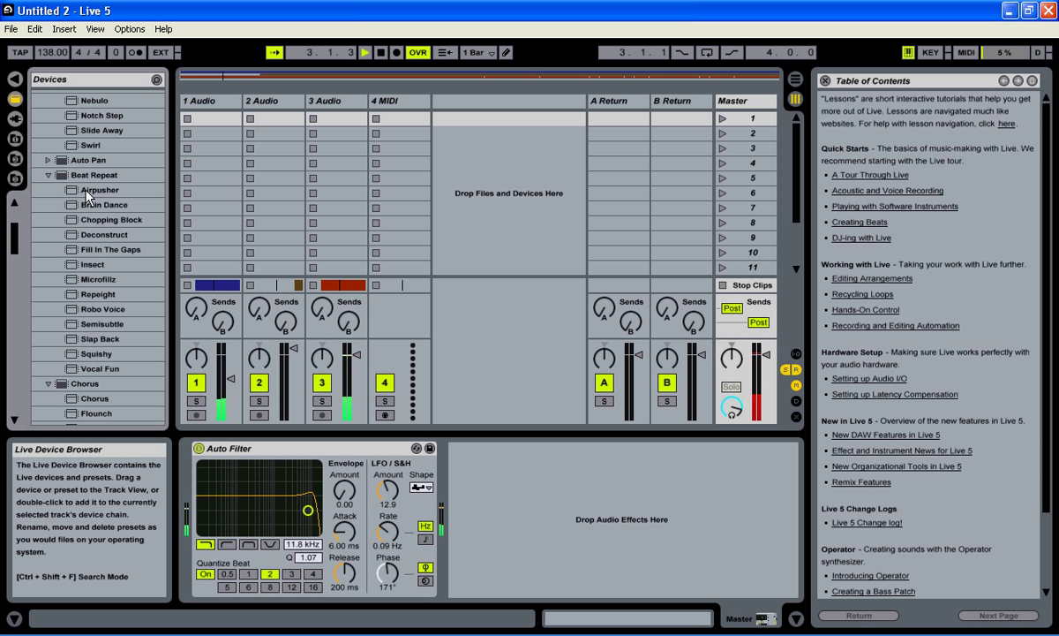
{"action": "left_click", "coordinate": [97, 219]}
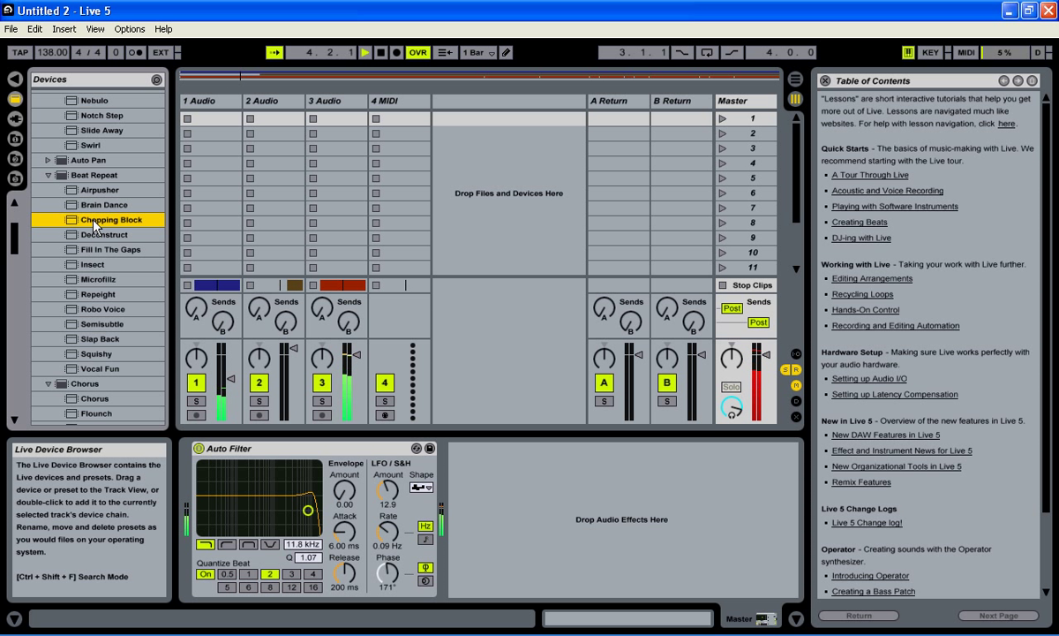
{"action": "left_click_drag", "start_coordinate": [509, 476], "coordinate": [508, 478]}
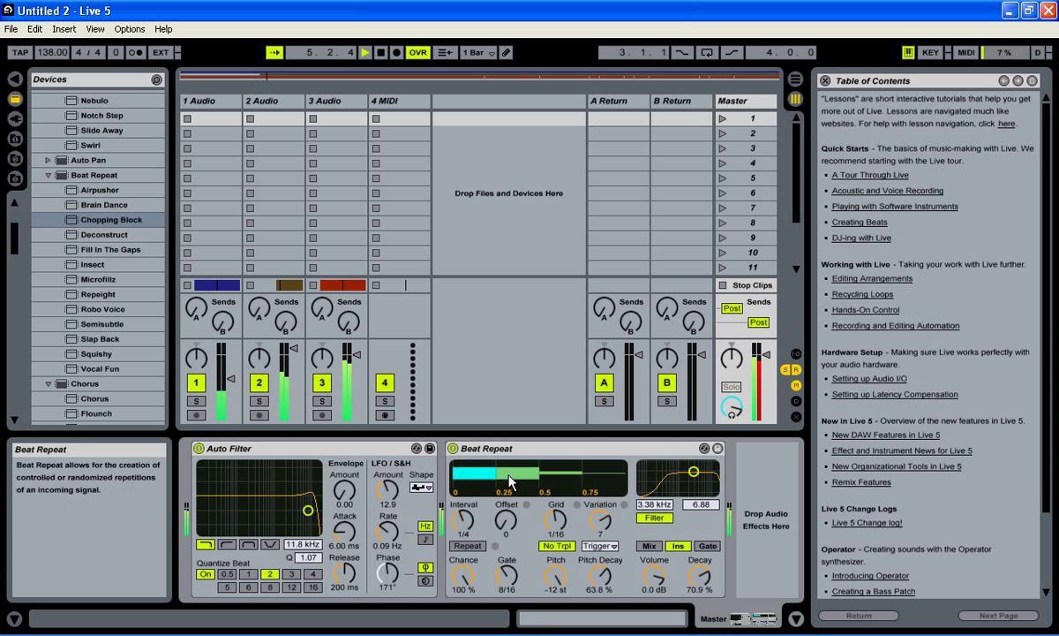
{"action": "mouse_move", "coordinate": [462, 521]}
{"action": "left_mouse_down"}
{"action": "mouse_move", "coordinate": [463, 552]}
{"action": "mouse_move", "coordinate": [463, 525]}
{"action": "mouse_move", "coordinate": [462, 534]}
{"action": "left_mouse_up"}
- Audition Beat Repeat presets on the Master by loading Brain Dance, Robo Voice, Semisubtle and finally Vocal Fun over the current one
{"action": "left_click_drag", "start_coordinate": [104, 207], "coordinate": [512, 475]}
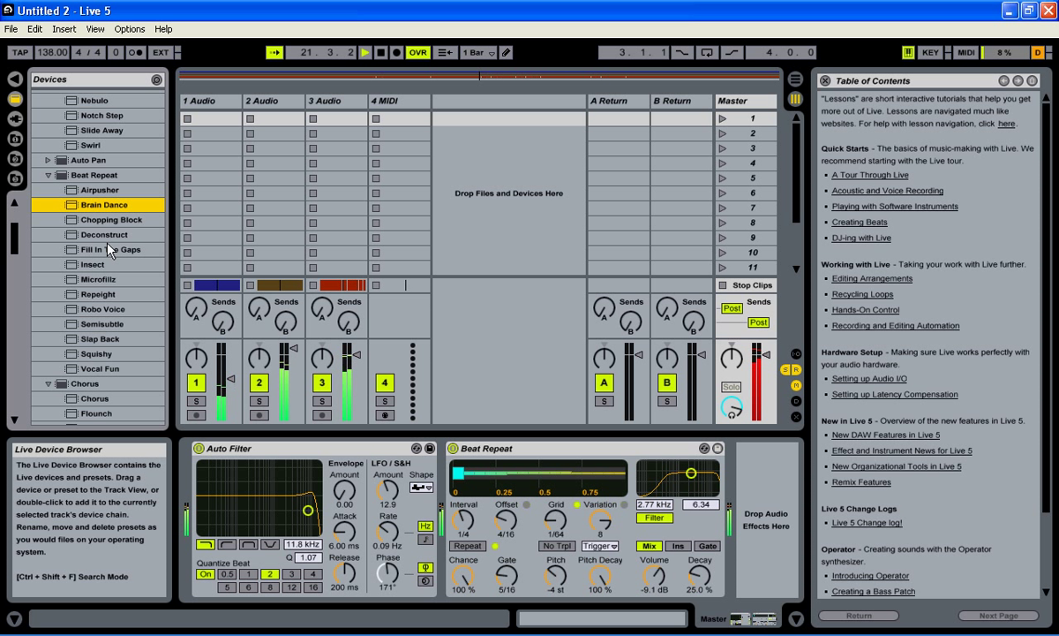
{"action": "left_click_drag", "start_coordinate": [103, 309], "coordinate": [462, 496]}
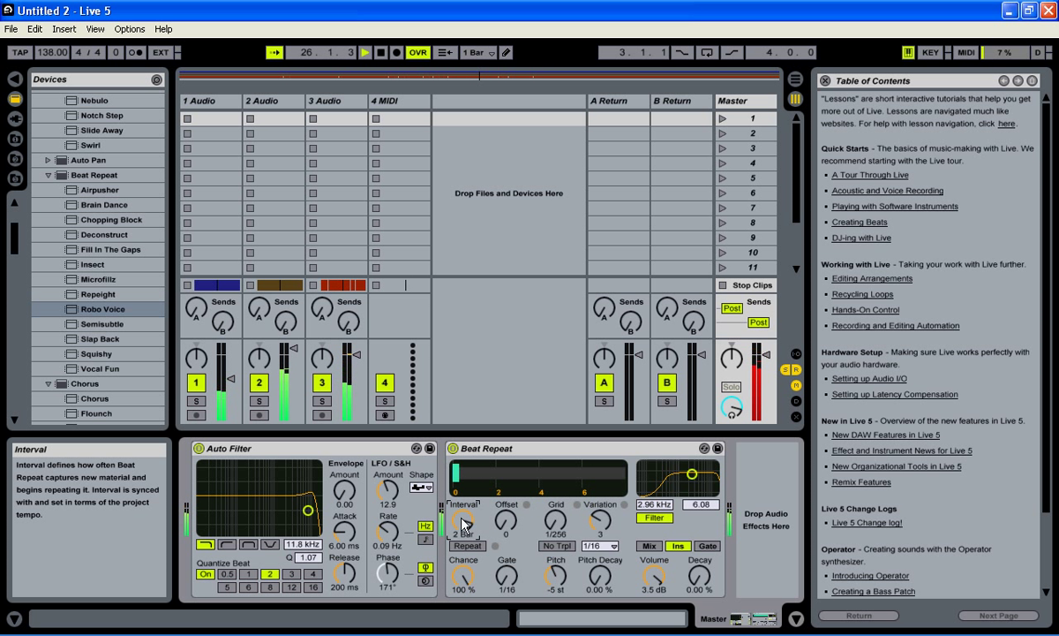
{"action": "left_click", "coordinate": [102, 324]}
{"action": "left_click_drag", "start_coordinate": [503, 459], "coordinate": [512, 468]}
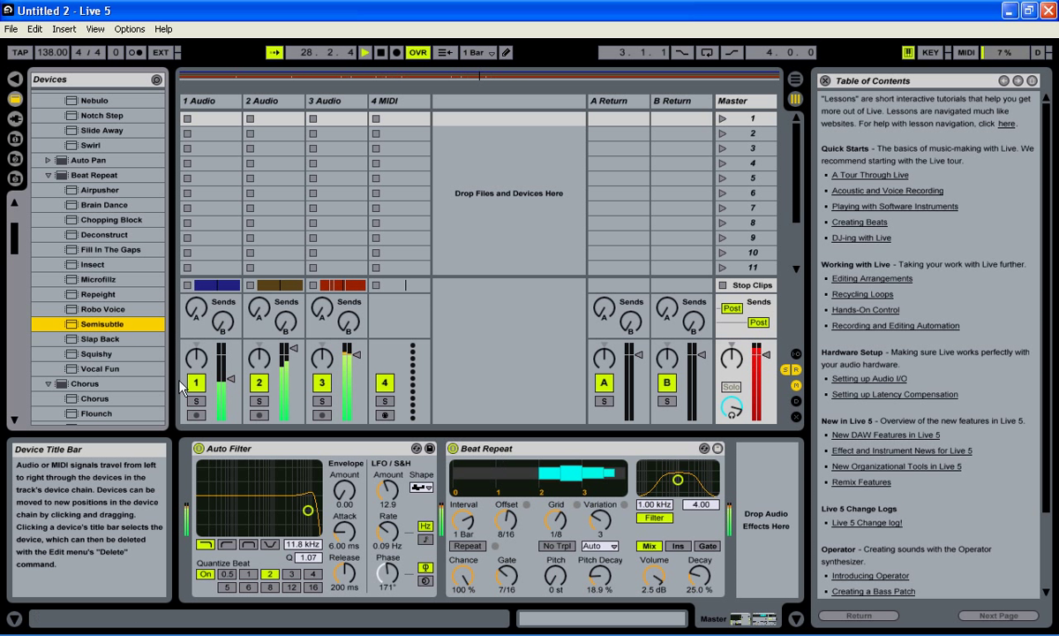
{"action": "left_click_drag", "start_coordinate": [100, 368], "coordinate": [543, 499]}
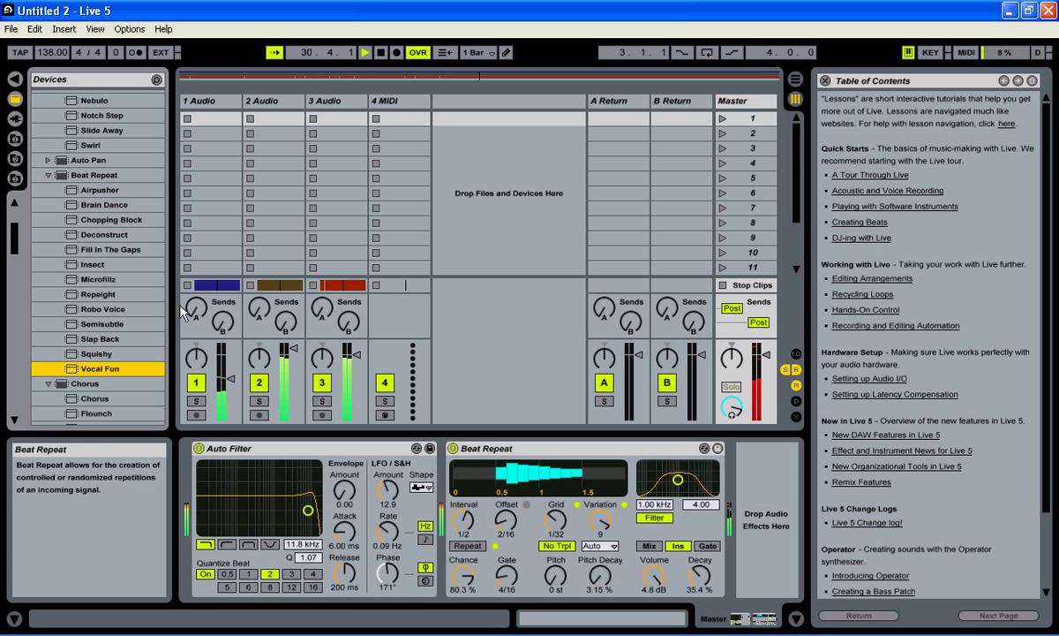
- Load the Beat Repeat preset Airpusher over the current one on the Master and set its interval to 1/32
{"action": "left_click_drag", "start_coordinate": [92, 188], "coordinate": [541, 478]}
{"action": "mouse_move", "coordinate": [463, 521]}
{"action": "left_mouse_down"}
{"action": "mouse_move", "coordinate": [462, 541]}
{"action": "mouse_move", "coordinate": [462, 512]}
{"action": "mouse_move", "coordinate": [463, 523]}
{"action": "left_mouse_up"}
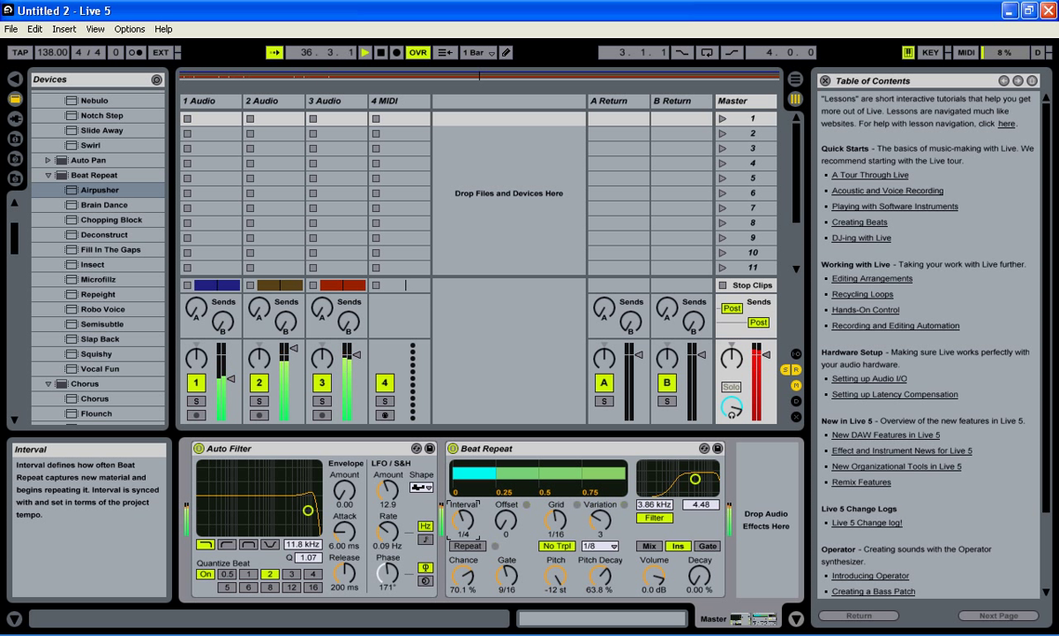
{"action": "left_click_drag", "start_coordinate": [459, 523], "coordinate": [459, 537]}
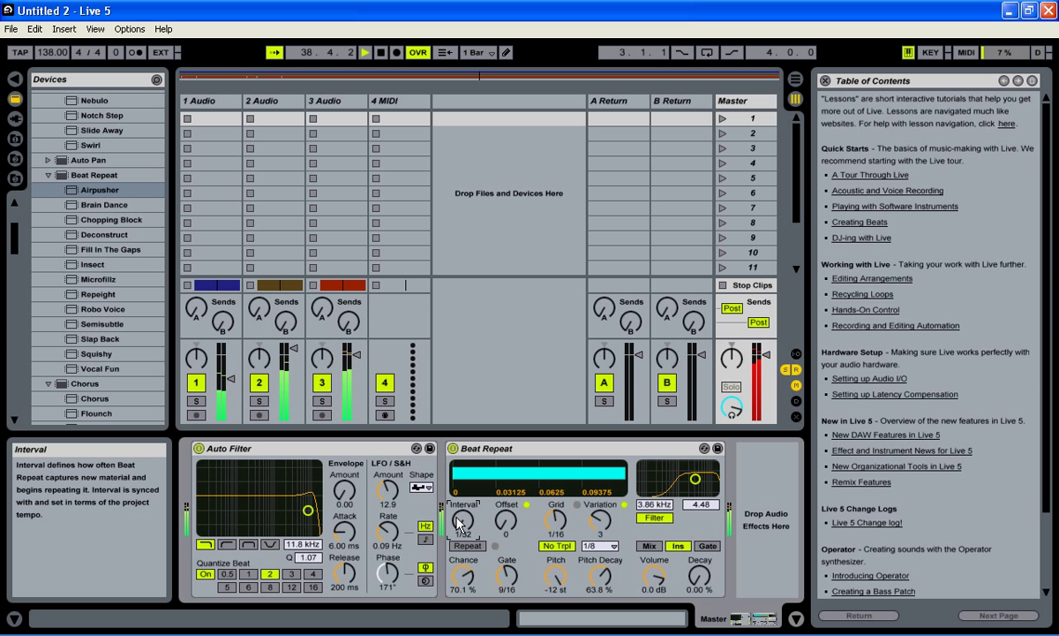
- Delete the Beat Repeat effect from the Master track
{"action": "left_click", "coordinate": [582, 456]}
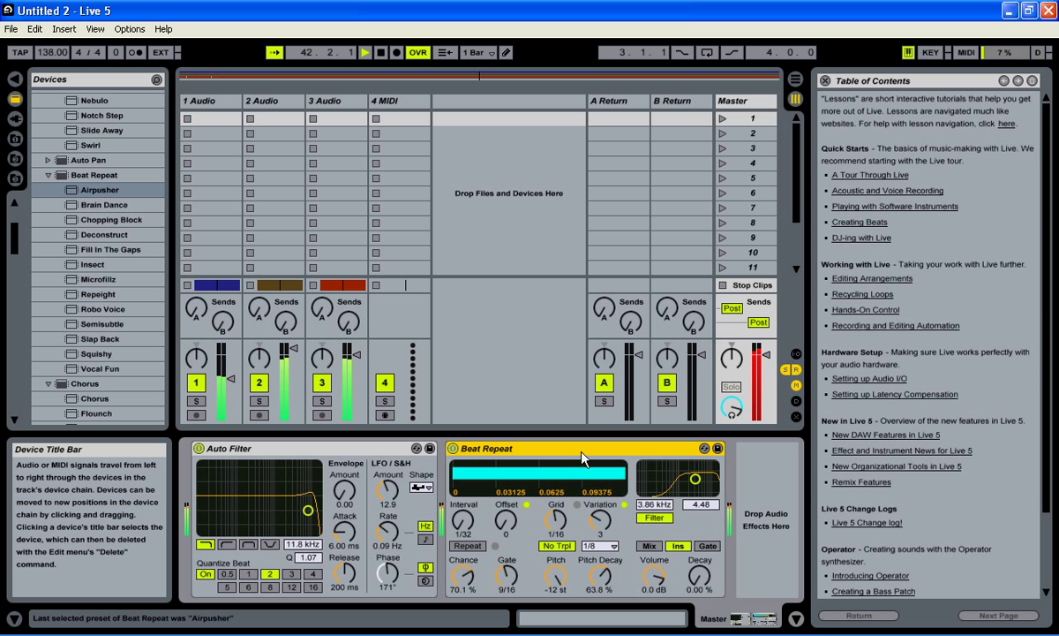
{"action": "key", "text": "Delete"}
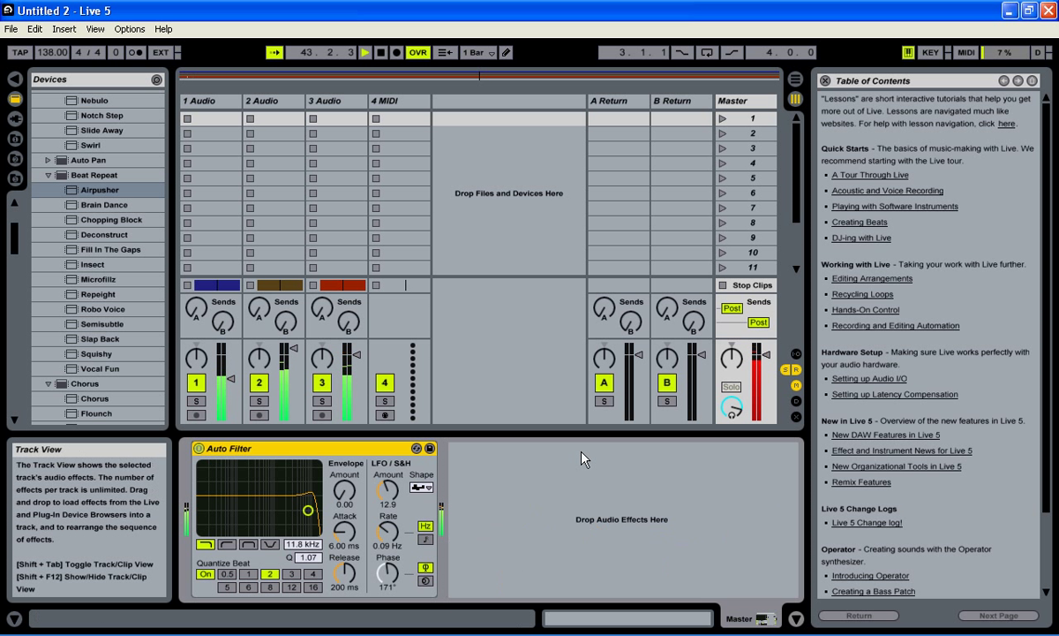
- Add the Flanger preset Afraid Of Bees after the Master Auto Filter and set its delay time to about 0.85 ms with feedback about 0.70
{"action": "left_click", "coordinate": [13, 239]}
{"action": "left_click_drag", "start_coordinate": [13, 238], "coordinate": [12, 342]}
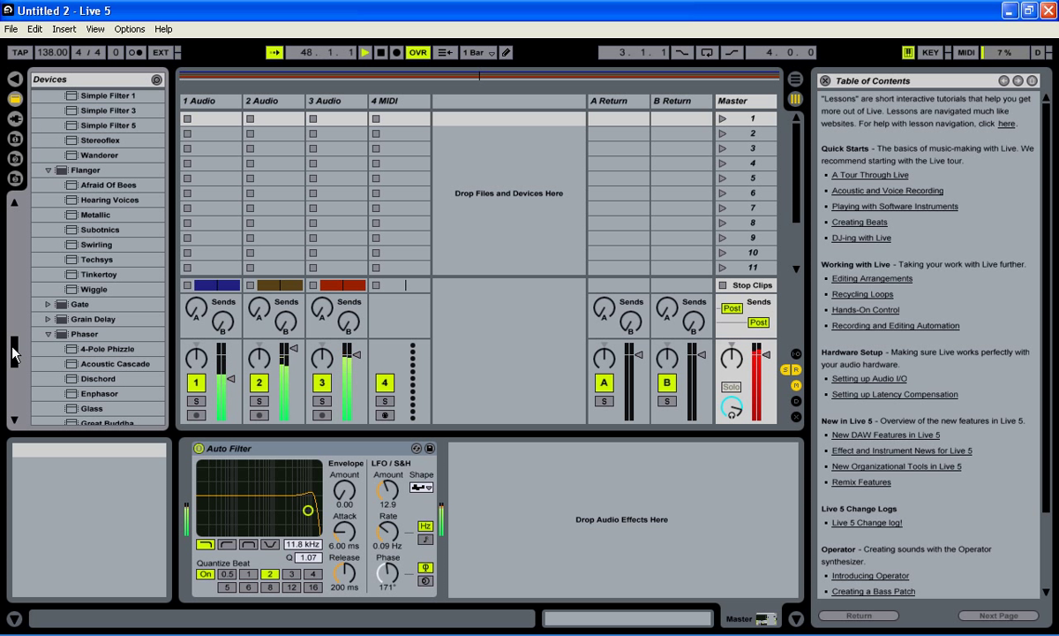
{"action": "left_click_drag", "start_coordinate": [110, 185], "coordinate": [551, 486]}
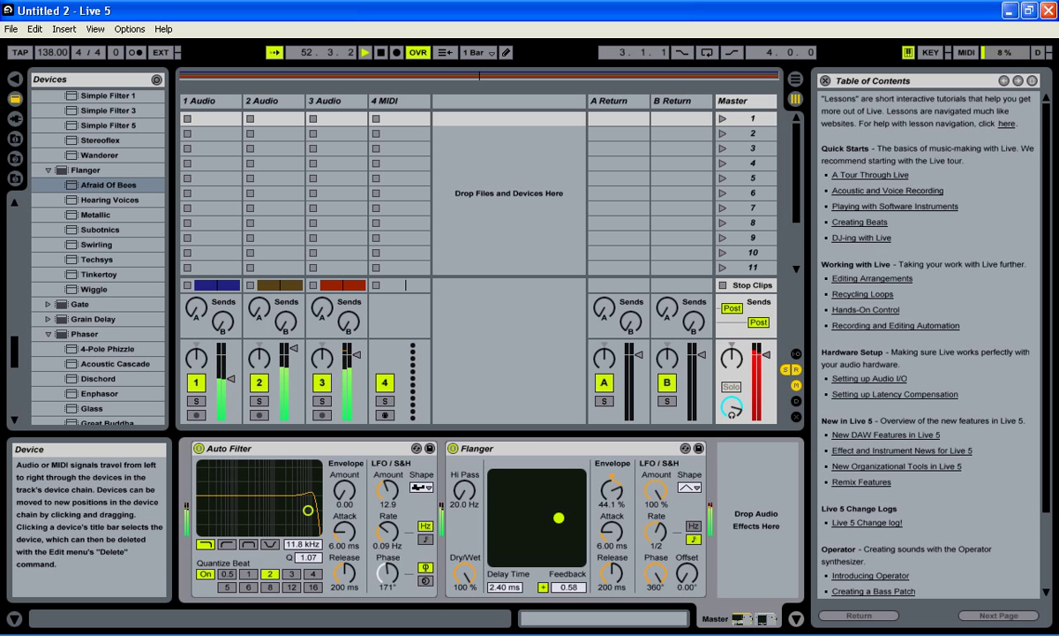
{"action": "mouse_move", "coordinate": [519, 523]}
{"action": "left_mouse_down"}
{"action": "mouse_move", "coordinate": [547, 553]}
{"action": "mouse_move", "coordinate": [524, 548]}
{"action": "mouse_move", "coordinate": [545, 495]}
{"action": "mouse_move", "coordinate": [494, 515]}
{"action": "mouse_move", "coordinate": [494, 455]}
{"action": "mouse_move", "coordinate": [544, 487]}
{"action": "mouse_move", "coordinate": [490, 540]}
{"action": "mouse_move", "coordinate": [503, 555]}
{"action": "mouse_move", "coordinate": [461, 516]}
{"action": "mouse_move", "coordinate": [461, 452]}
{"action": "mouse_move", "coordinate": [484, 488]}
{"action": "mouse_move", "coordinate": [489, 462]}
{"action": "mouse_move", "coordinate": [522, 501]}
{"action": "left_mouse_up"}
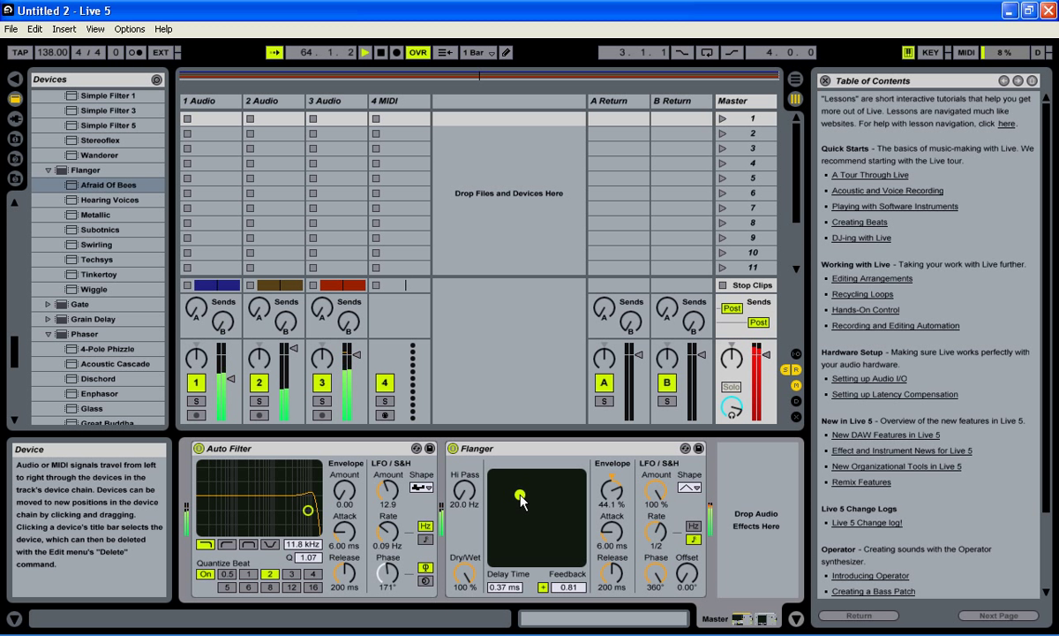
{"action": "left_click_drag", "start_coordinate": [522, 502], "coordinate": [499, 471]}
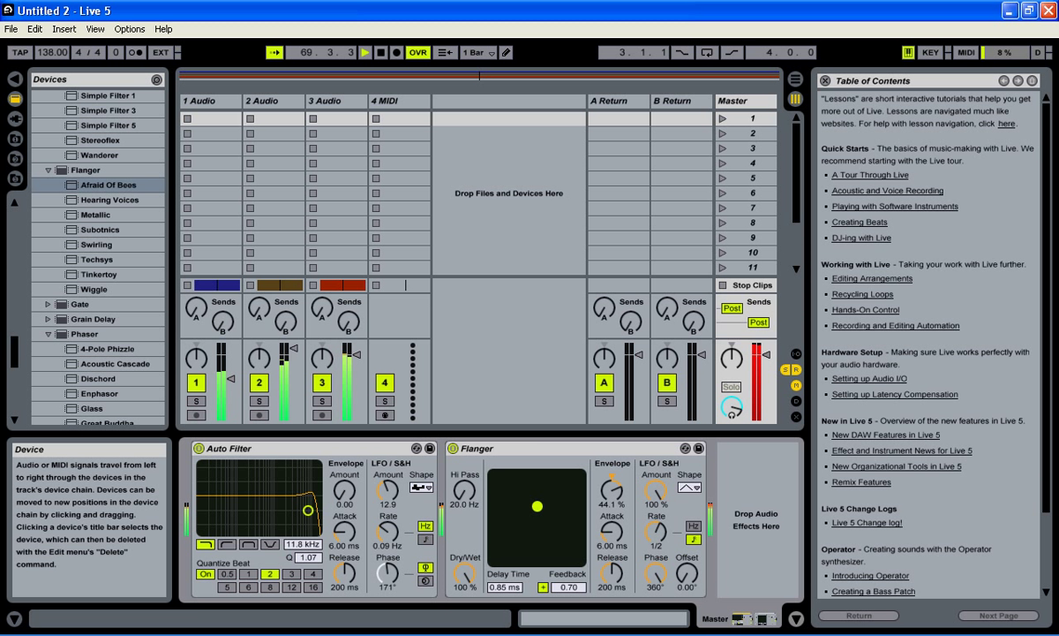
- Delete the Flanger from the Master track and stop playback
{"action": "left_click", "coordinate": [536, 448]}
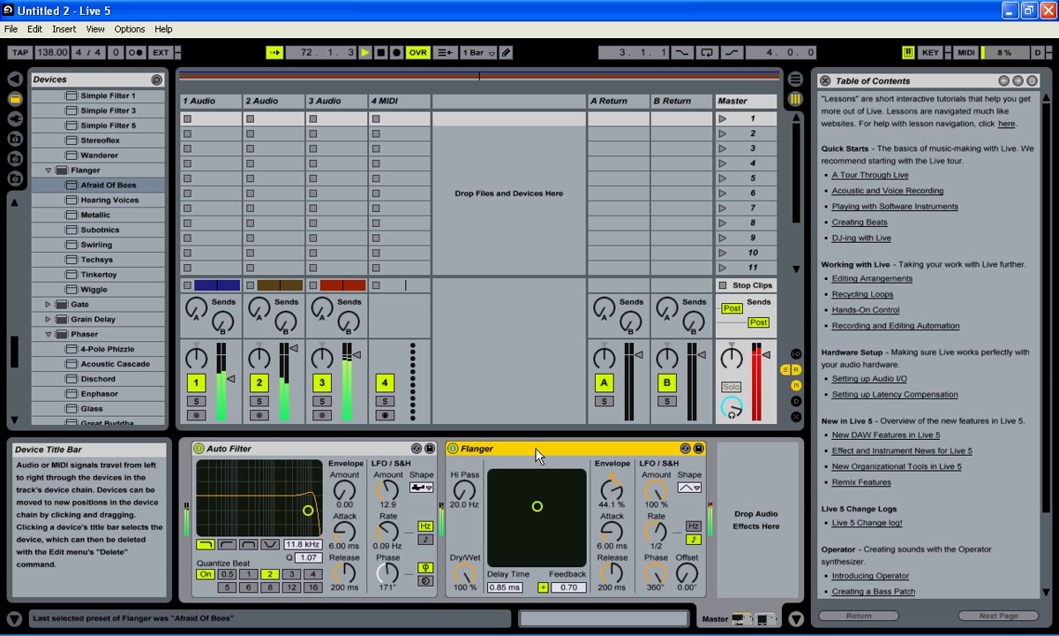
{"action": "key", "text": "Delete"}
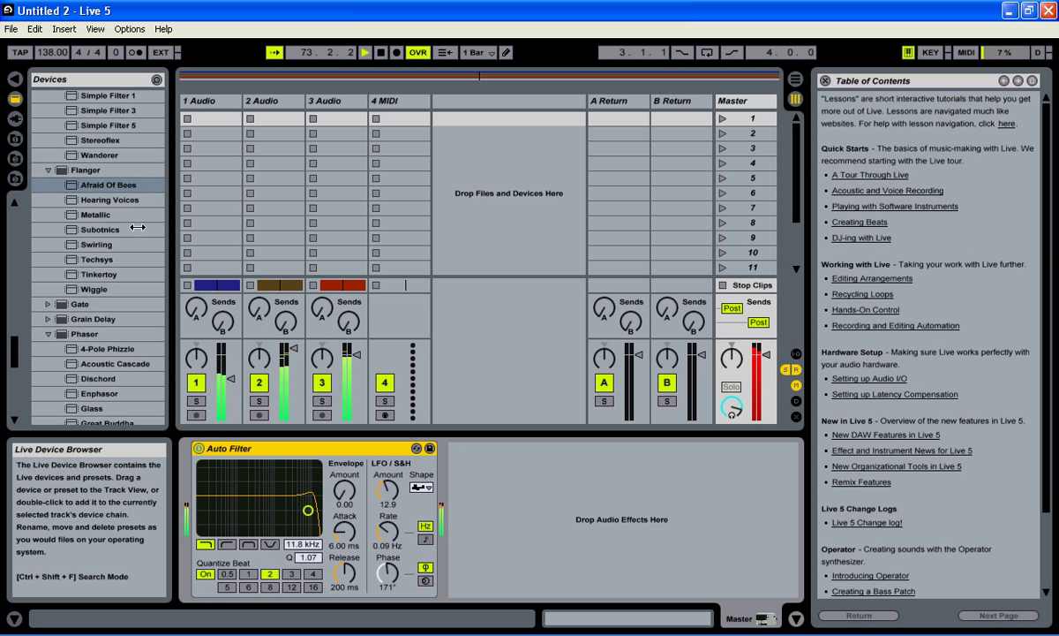
{"action": "left_click", "coordinate": [381, 53]}
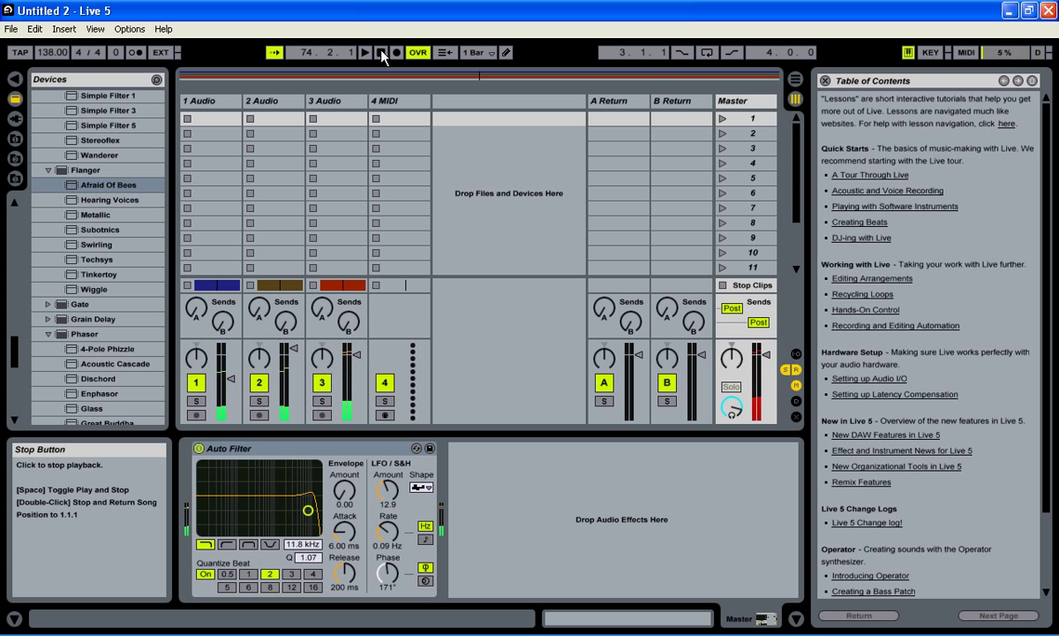